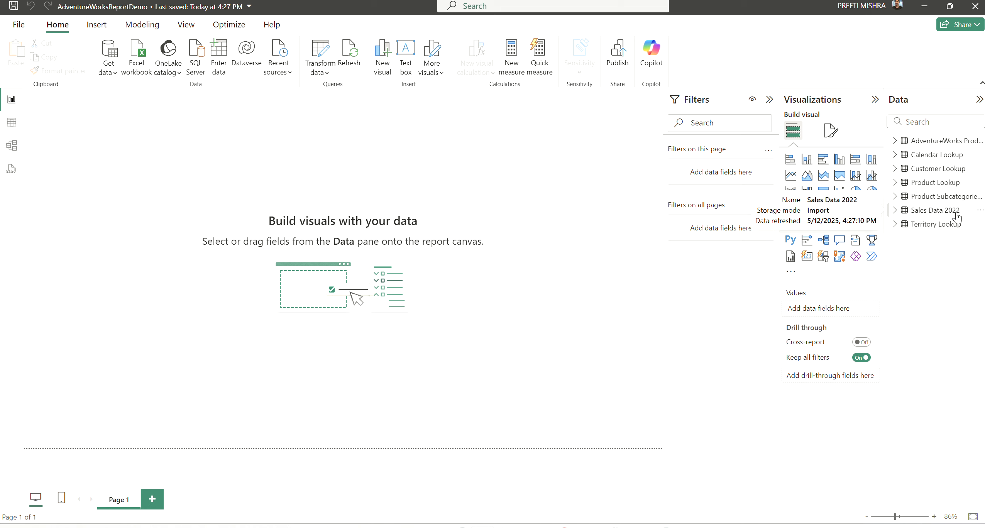
Step: Open the Power Query Editor and look through the Sales Data 2022 query's columns up to Quantity Type
{"action": "left_click", "coordinate": [320, 53]}
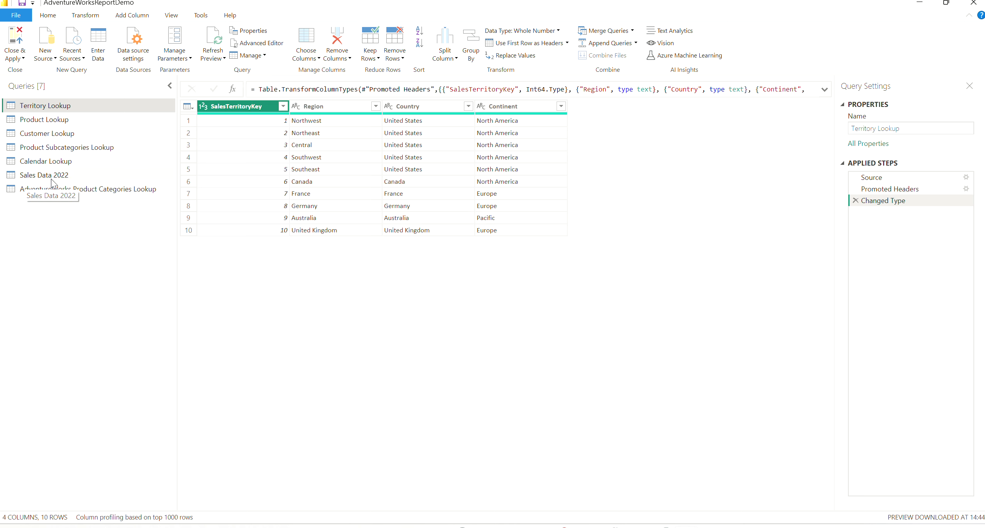
{"action": "left_click", "coordinate": [68, 180]}
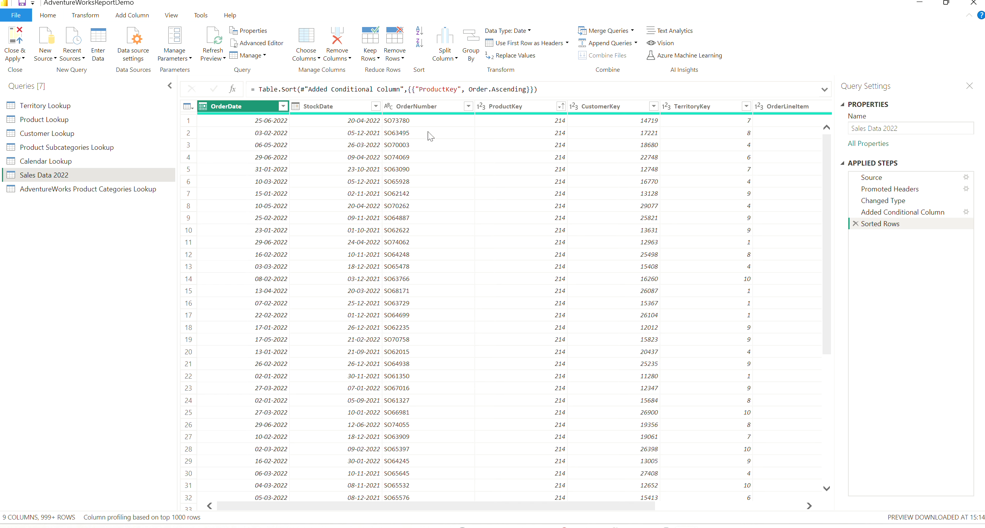
{"action": "left_click", "coordinate": [541, 111]}
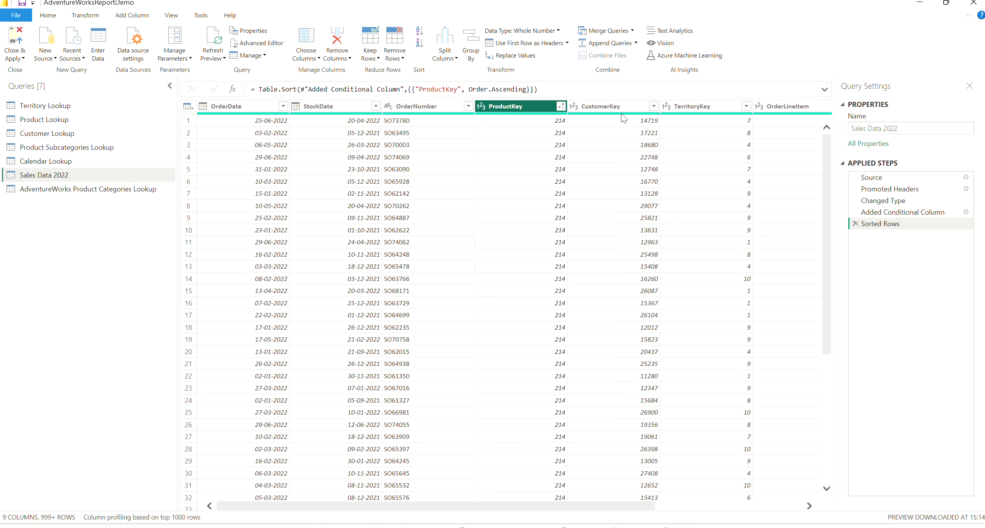
{"action": "left_click_drag", "start_coordinate": [527, 508], "coordinate": [685, 508]}
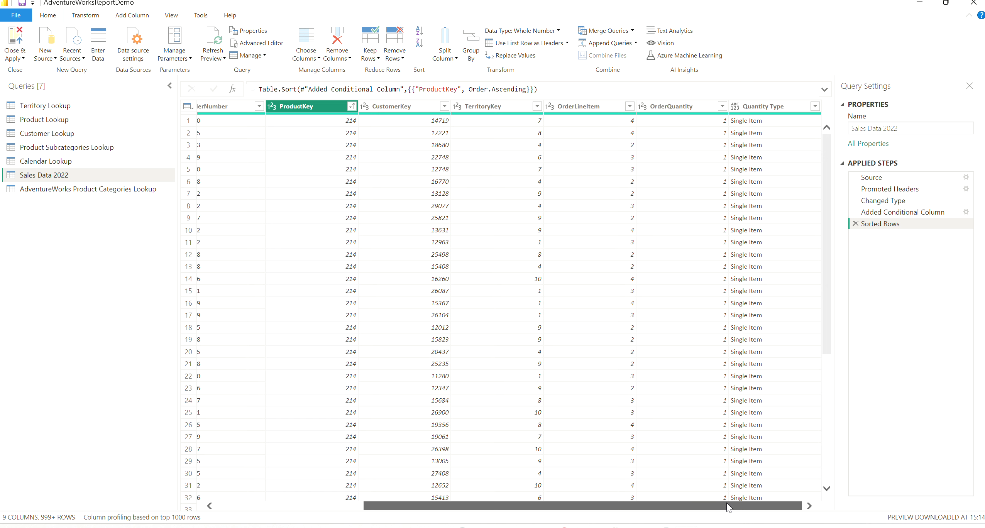
{"action": "left_click_drag", "start_coordinate": [726, 503], "coordinate": [579, 503]}
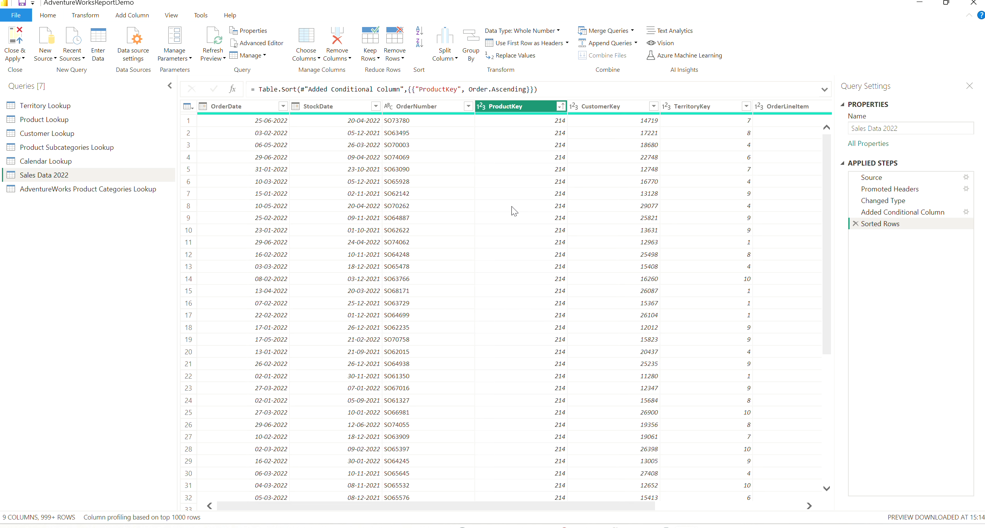
Step: Load the complete ProductKey value list in the column's filter and apply it with all values selected
{"action": "left_click", "coordinate": [561, 106]}
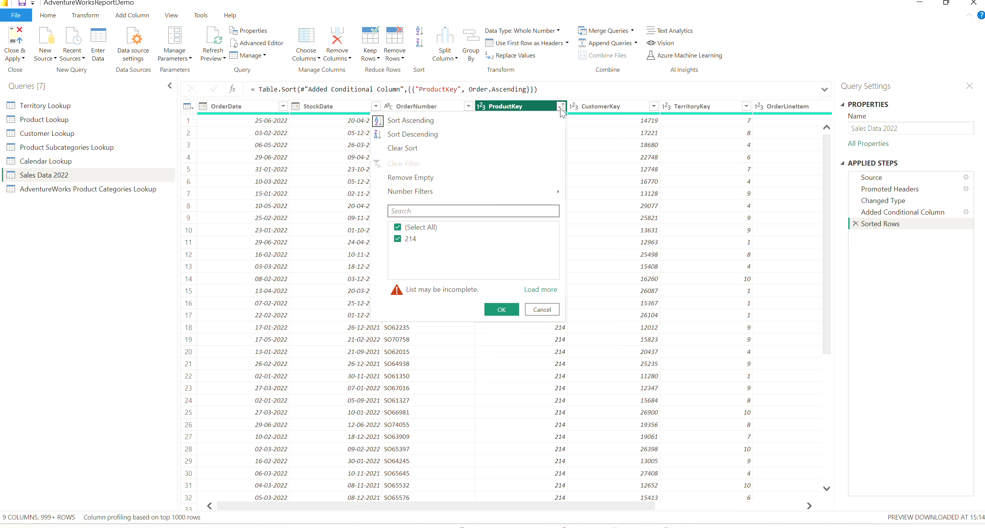
{"action": "left_click", "coordinate": [541, 290]}
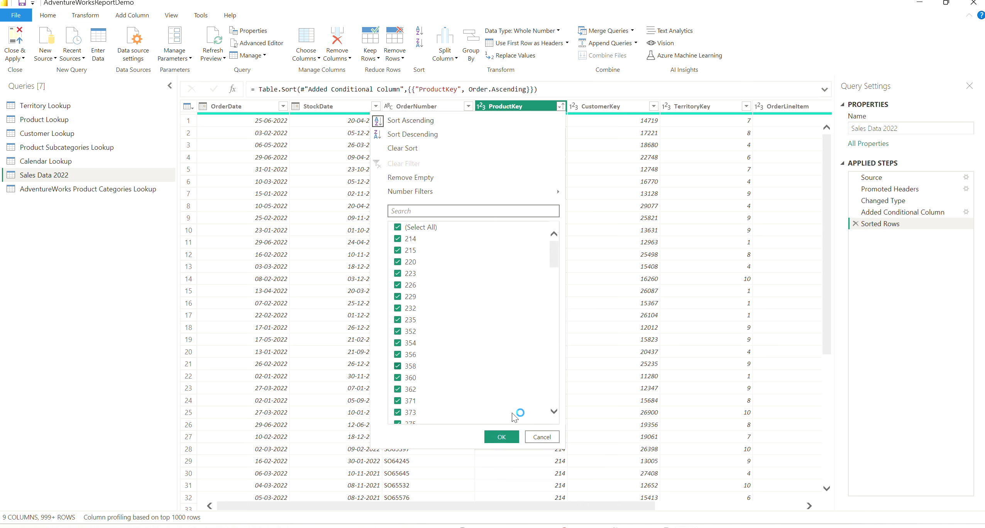
{"action": "left_click", "coordinate": [501, 436]}
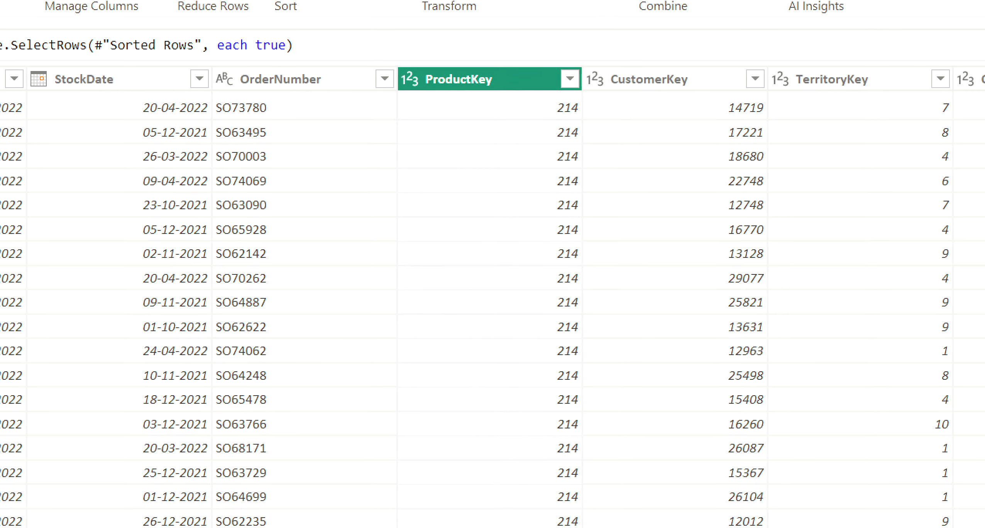
{"action": "mouse_move", "coordinate": [536, 113]}
{"action": "left_mouse_down"}
{"action": "mouse_move", "coordinate": [517, 195]}
{"action": "mouse_move", "coordinate": [515, 524]}
{"action": "left_mouse_up"}
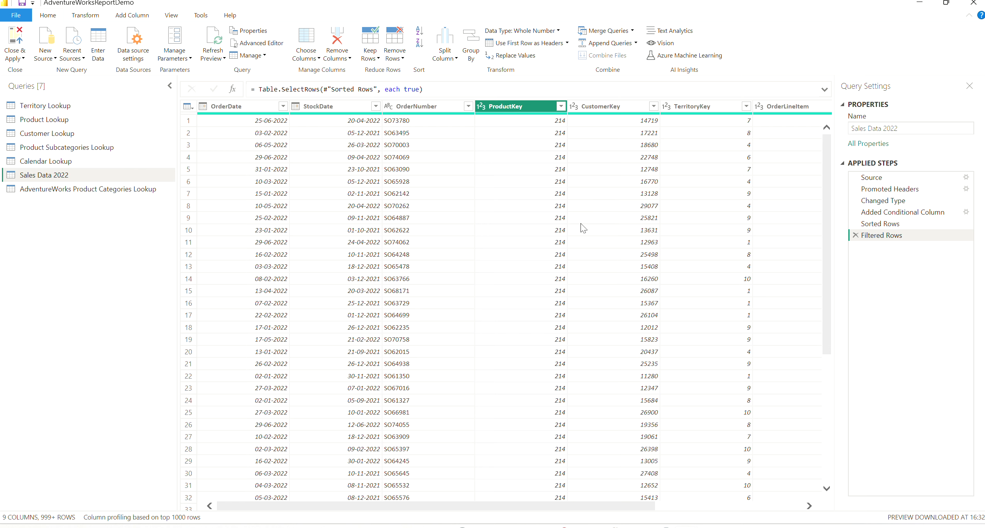
Step: Start a basic Group By on ProductKey and name the new column Total Quantity
{"action": "scroll", "coordinate": [684, 332], "scroll_direction": "down", "scroll_amount": 4}
{"action": "scroll", "coordinate": [685, 332], "scroll_direction": "down", "scroll_amount": 20}
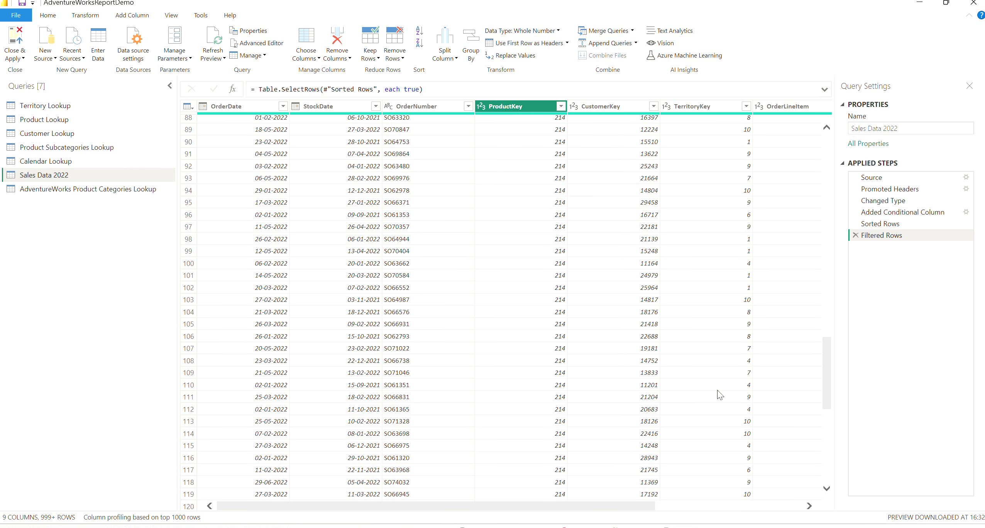
{"action": "left_click_drag", "start_coordinate": [832, 367], "coordinate": [832, 163]}
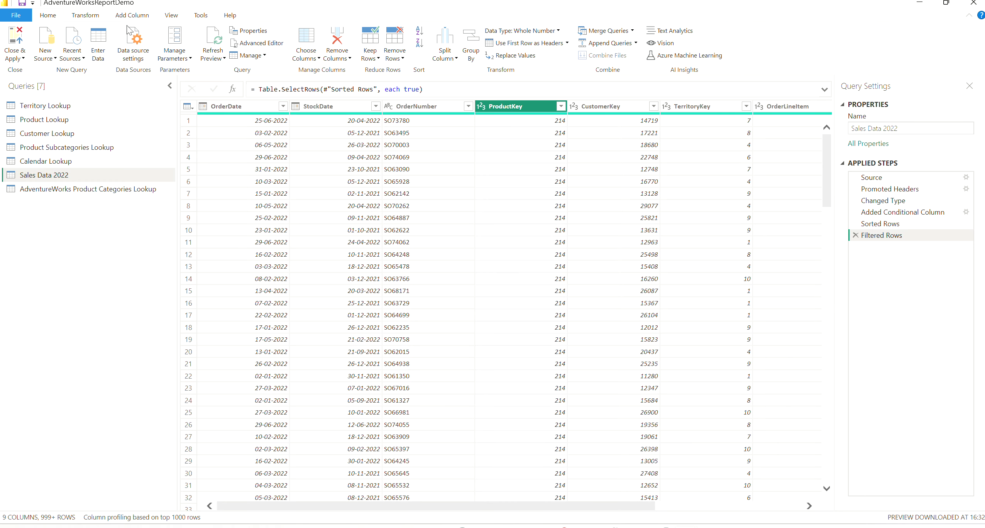
{"action": "left_click", "coordinate": [81, 17]}
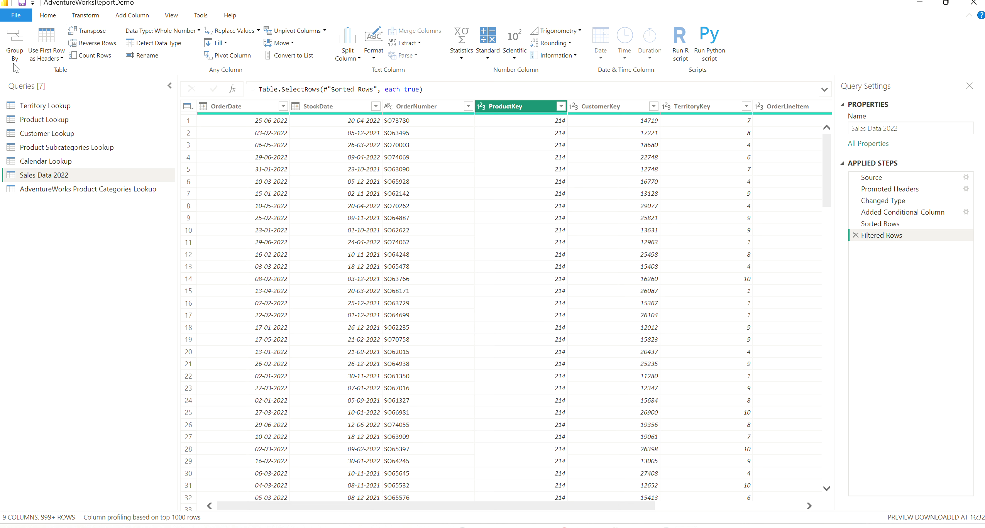
{"action": "left_click", "coordinate": [13, 43]}
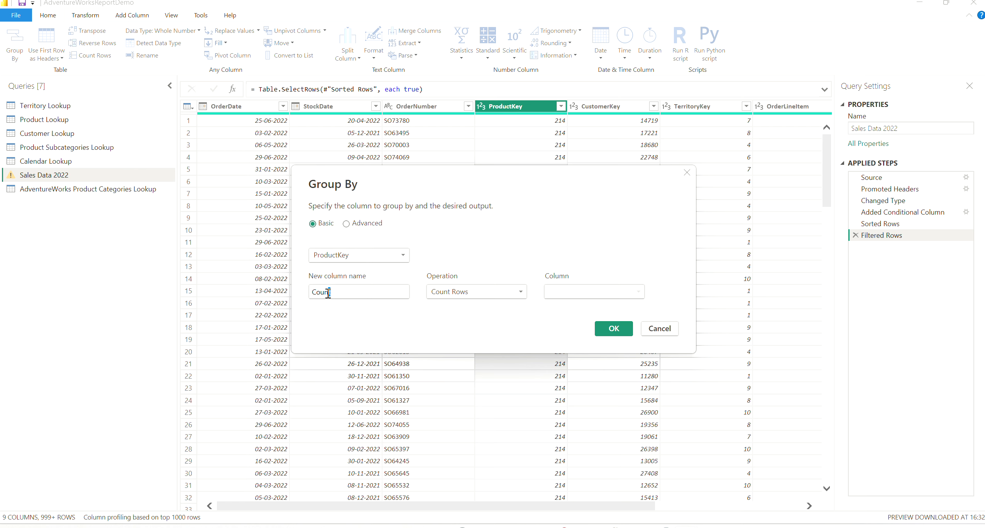
{"action": "left_click_drag", "start_coordinate": [326, 292], "coordinate": [298, 293]}
{"action": "type", "text": "tot"}
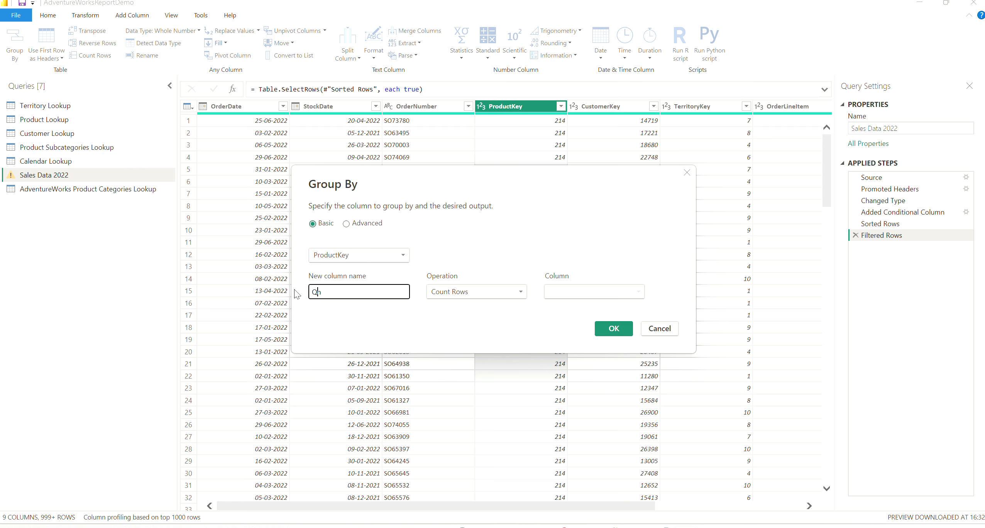
{"action": "key", "text": "BackSpace"}
{"action": "key", "text": "BackSpace"}
{"action": "key", "text": "BackSpace"}
{"action": "type", "text": "Total Qnt"}
{"action": "key", "text": "BackSpace"}
{"action": "key", "text": "BackSpace"}
{"action": "type", "text": "uantity"}
Step: Set the grouping's operation to Sum of the OrderQuantity column and apply the grouping
{"action": "left_click", "coordinate": [496, 292]}
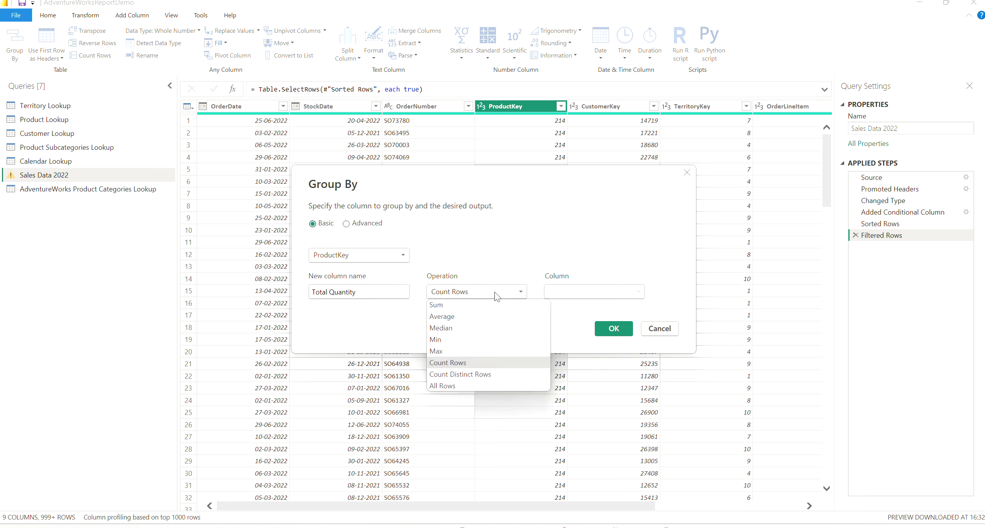
{"action": "left_click", "coordinate": [440, 305]}
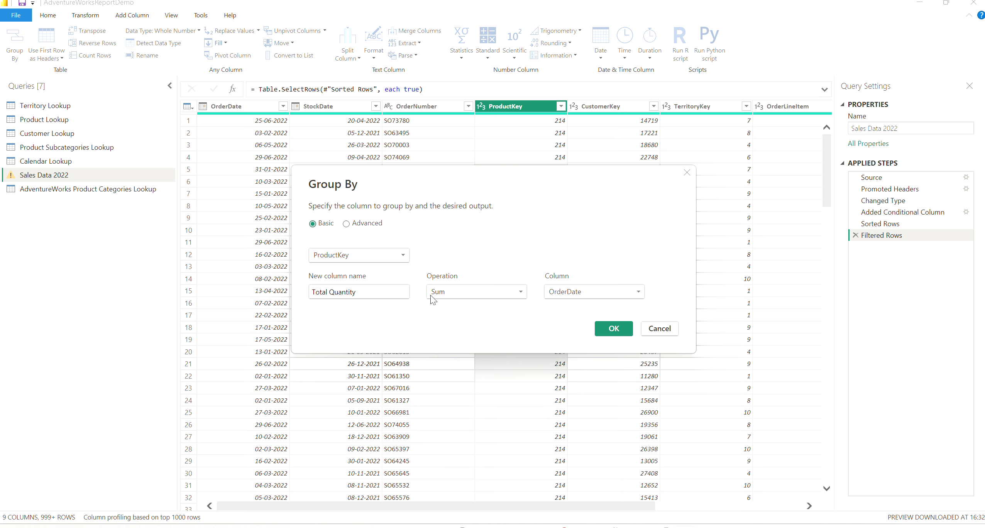
{"action": "left_click", "coordinate": [485, 295]}
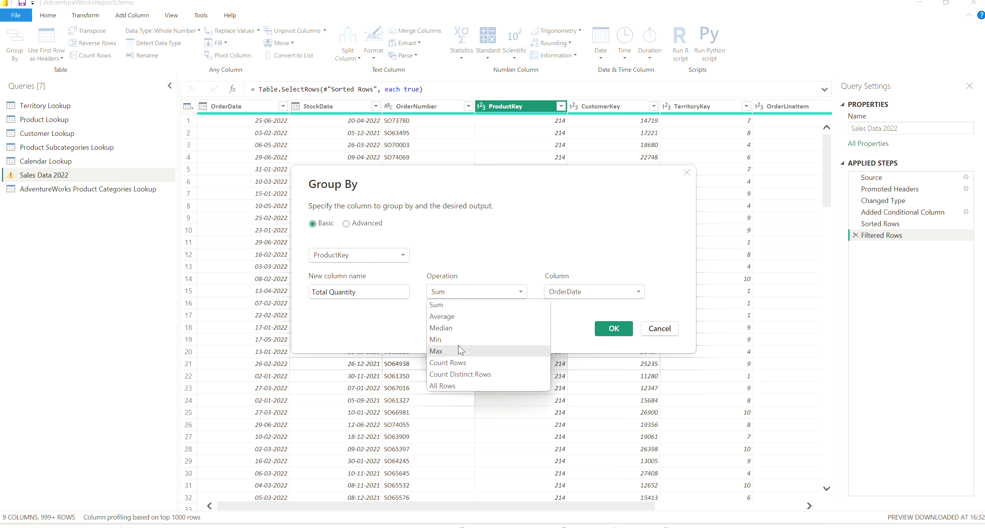
{"action": "left_click", "coordinate": [452, 306]}
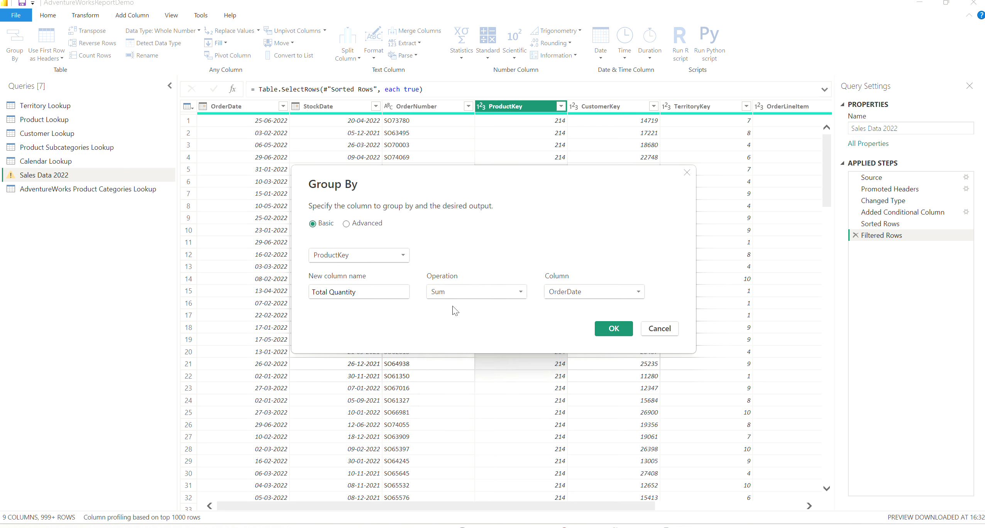
{"action": "left_click", "coordinate": [626, 292]}
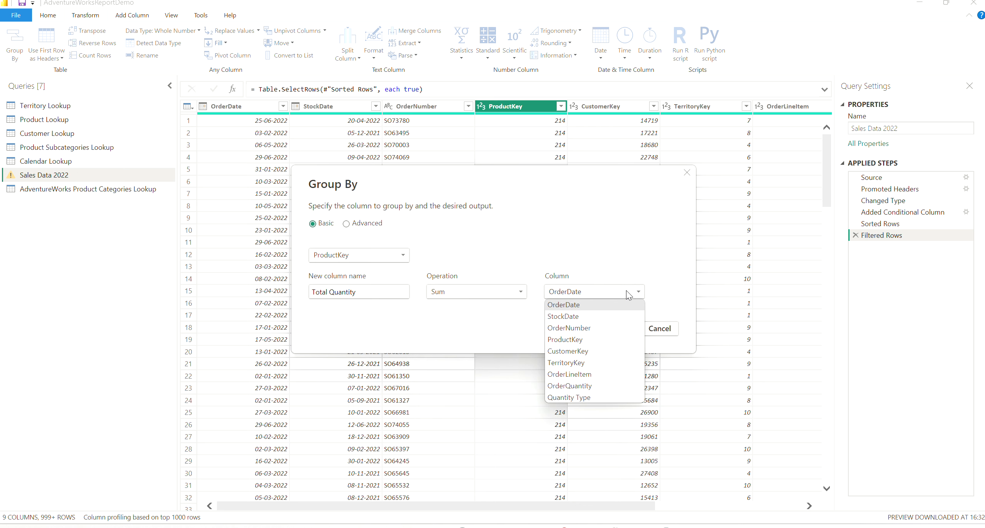
{"action": "left_click", "coordinate": [576, 387]}
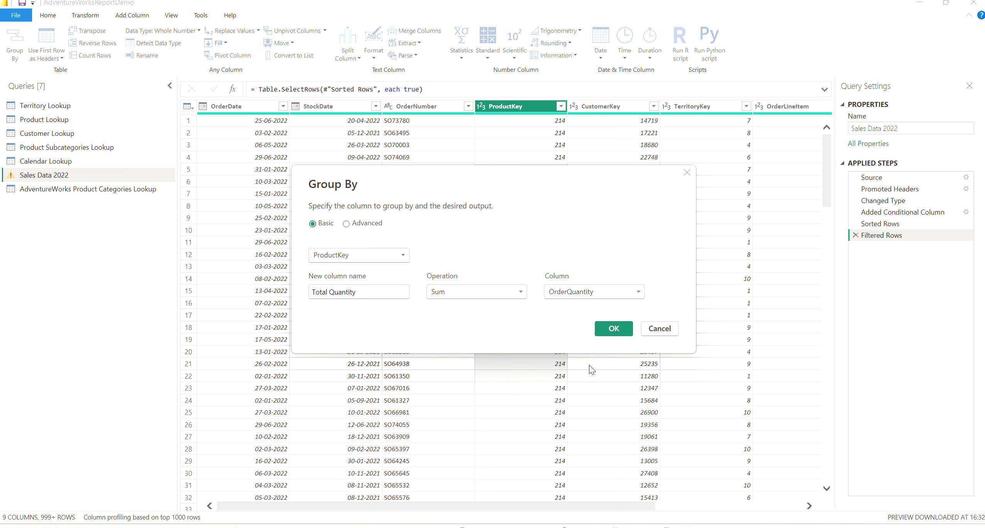
{"action": "left_click", "coordinate": [617, 329]}
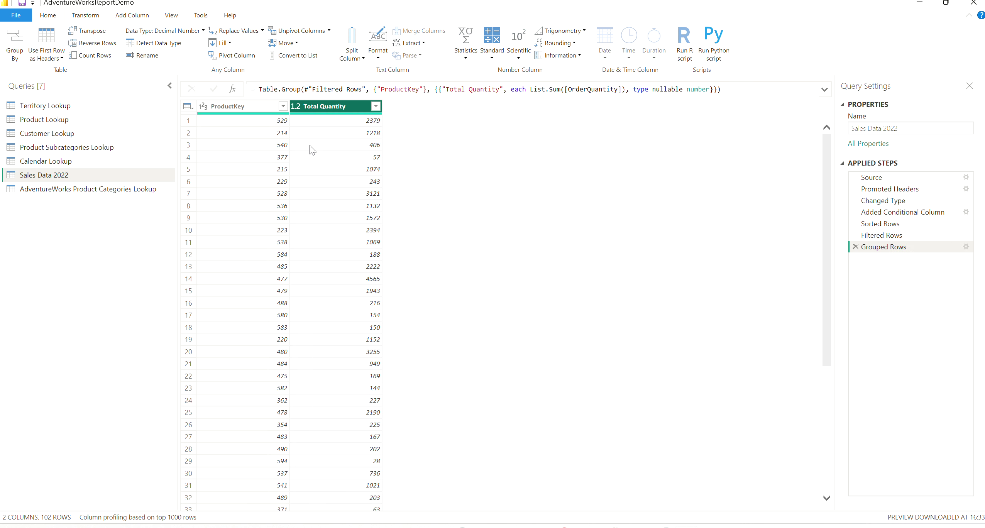
Step: Sort the grouped table by ProductKey in ascending order
{"action": "left_click", "coordinate": [283, 107]}
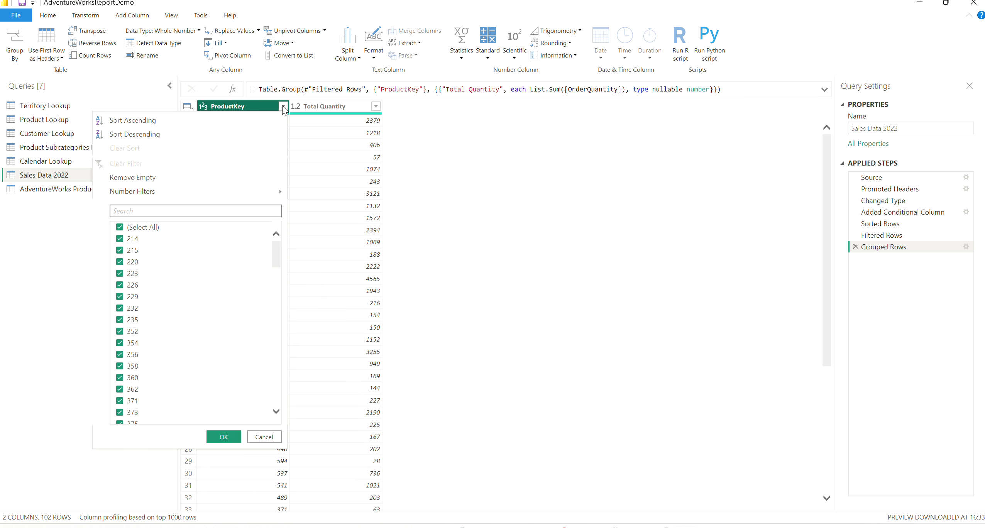
{"action": "left_click", "coordinate": [150, 121]}
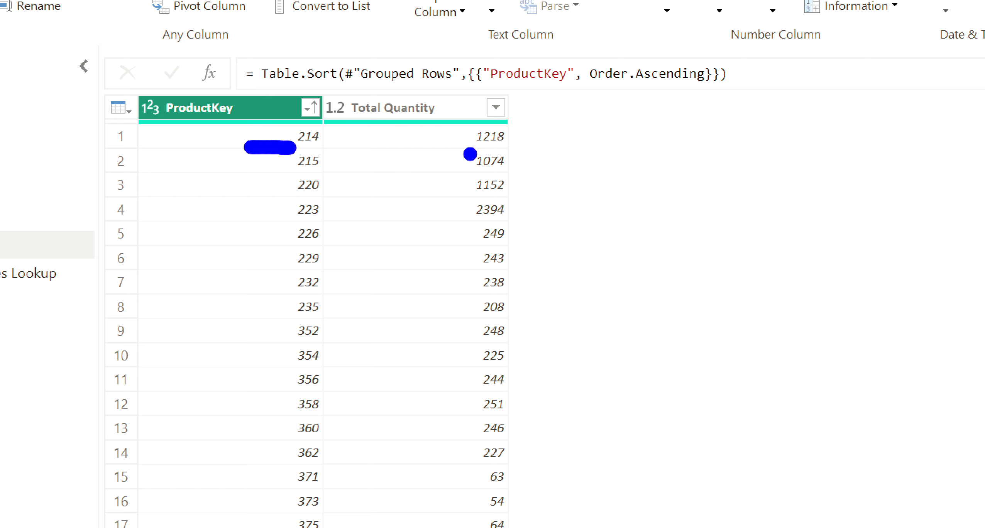
{"action": "left_click_drag", "start_coordinate": [461, 152], "coordinate": [534, 147]}
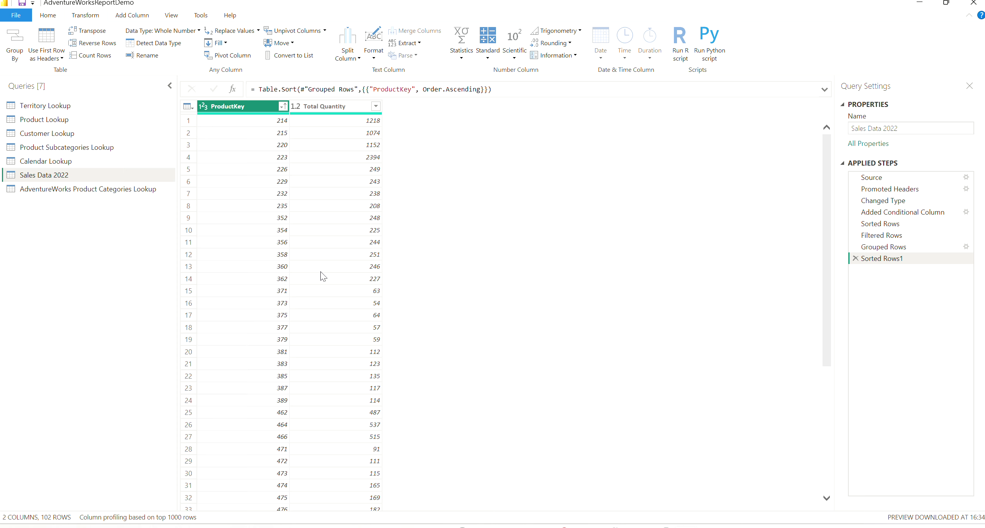
Step: Delete the last sort and the Grouped Rows step from the query's applied steps
{"action": "left_click", "coordinate": [855, 258]}
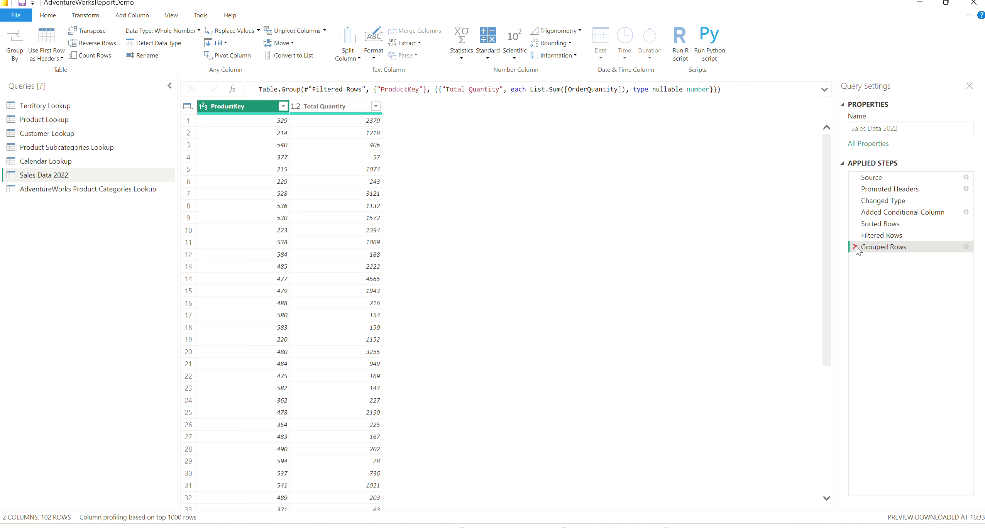
{"action": "left_click", "coordinate": [855, 247]}
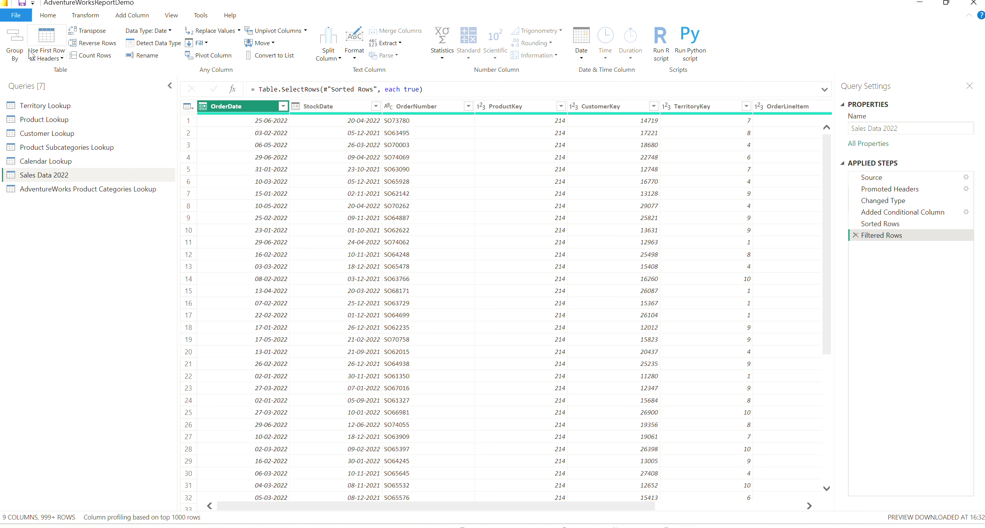
Step: Start an advanced Group By on ProductKey and add TerritoryKey as the second grouping column
{"action": "left_click", "coordinate": [534, 106]}
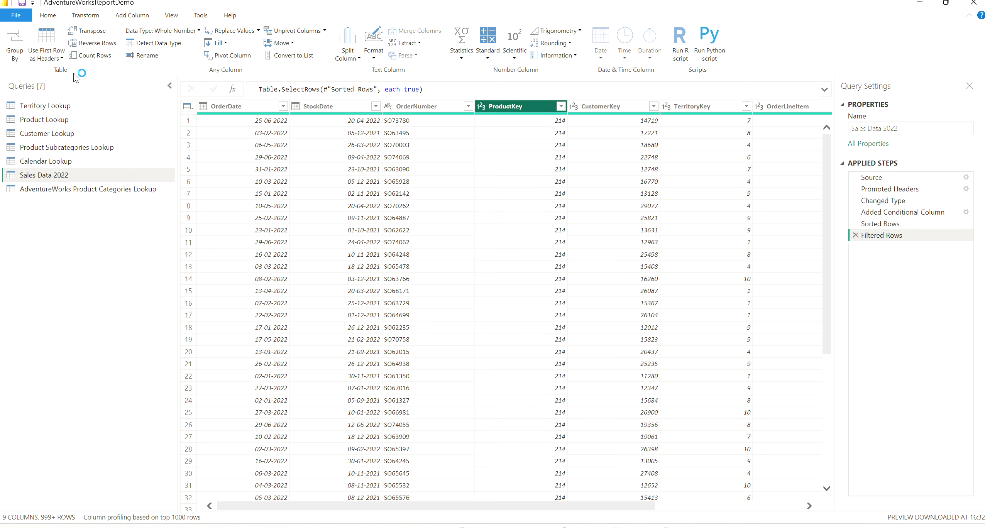
{"action": "left_click", "coordinate": [15, 44]}
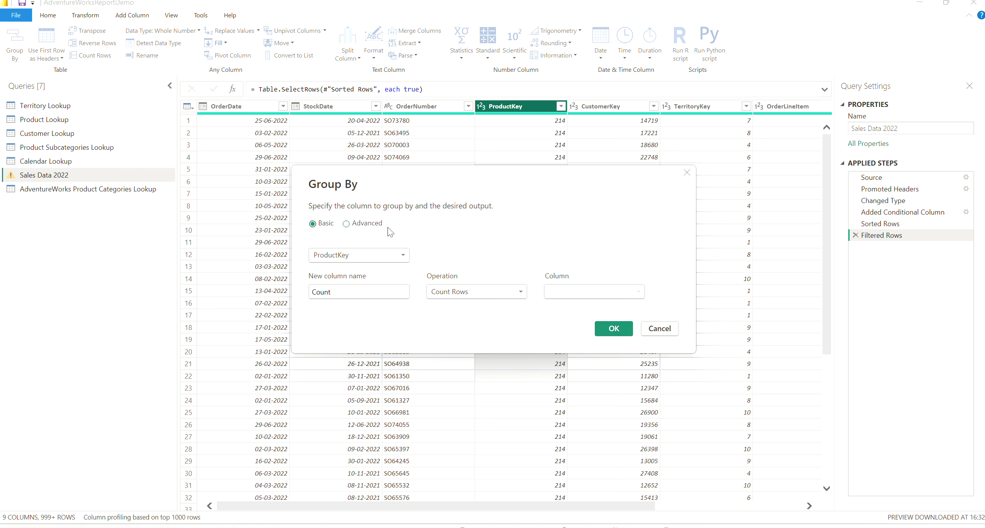
{"action": "left_click", "coordinate": [346, 224]}
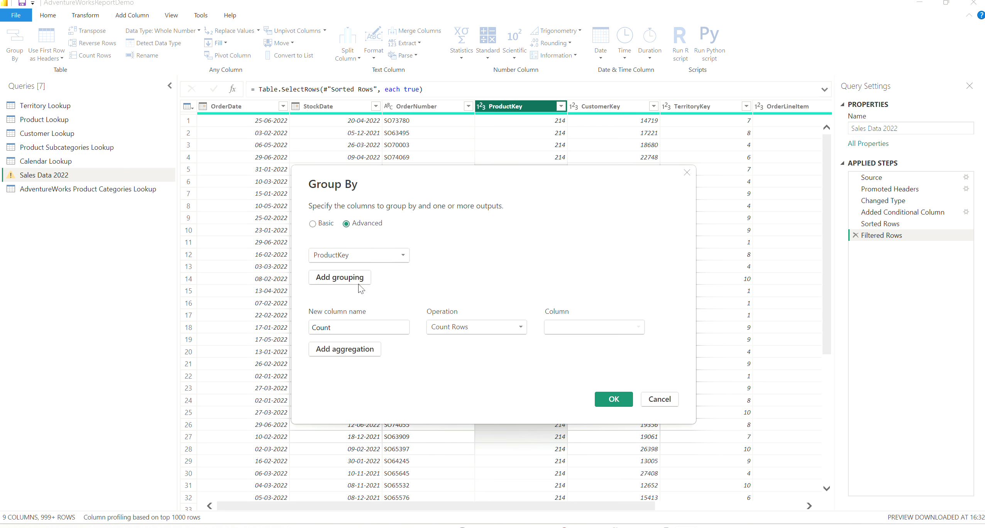
{"action": "left_click", "coordinate": [341, 281]}
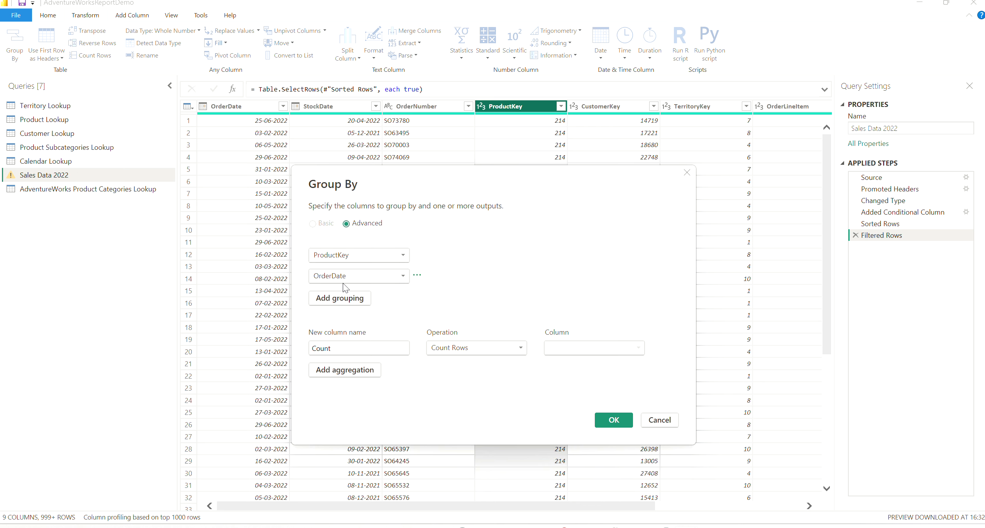
{"action": "left_click", "coordinate": [403, 275]}
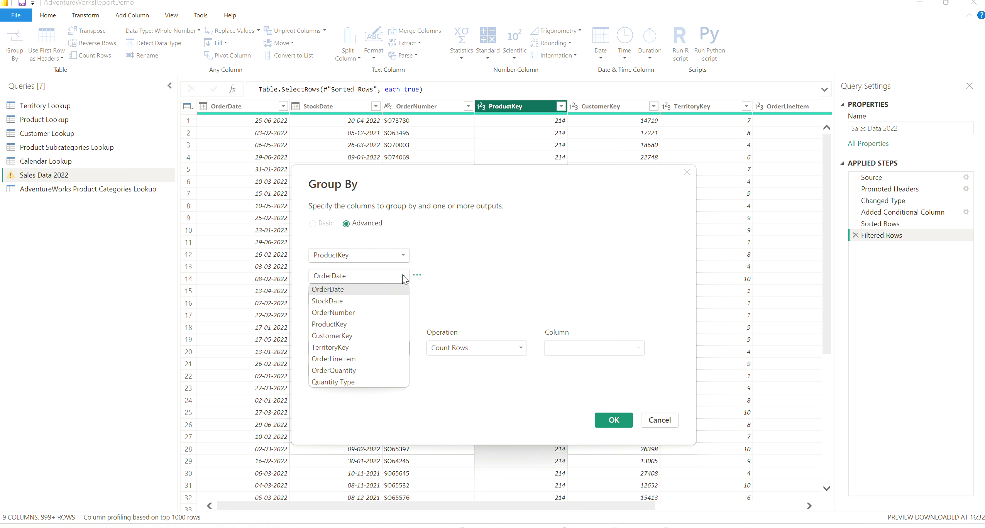
{"action": "left_click", "coordinate": [343, 347]}
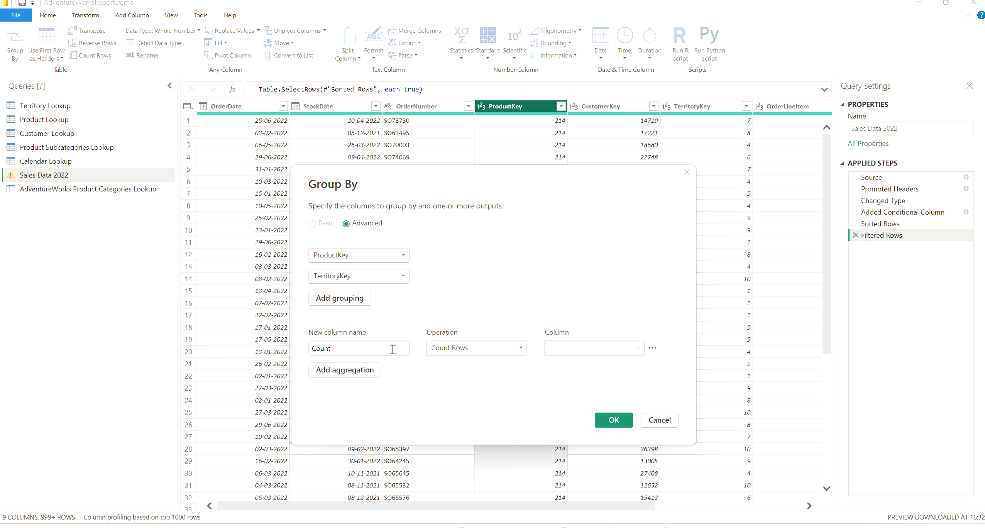
Step: Name the aggregation column Total Quantity, define it as the Sum of OrderQuantity, and apply the grouping
{"action": "left_click_drag", "start_coordinate": [392, 350], "coordinate": [296, 340]}
{"action": "type", "text": "Total Quantity"}
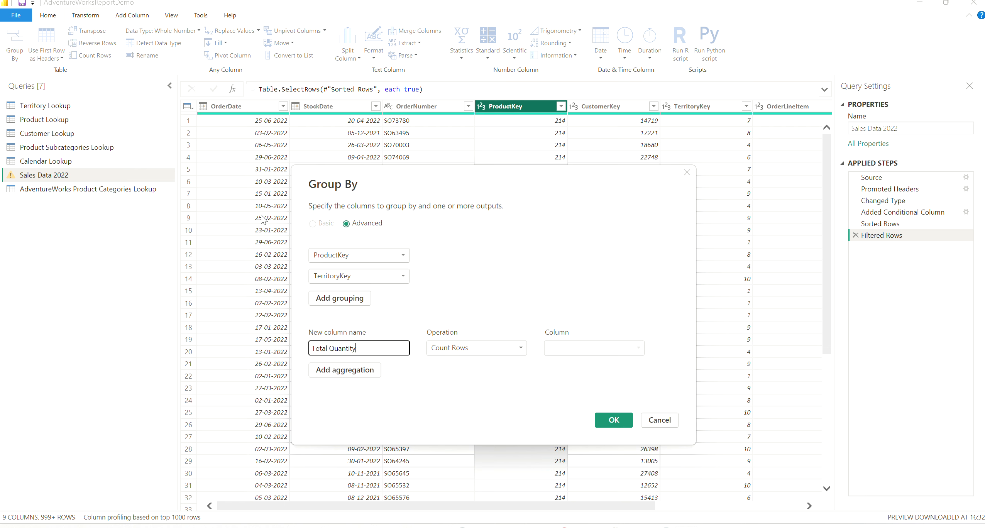
{"action": "left_click", "coordinate": [486, 348]}
{"action": "left_click", "coordinate": [450, 360]}
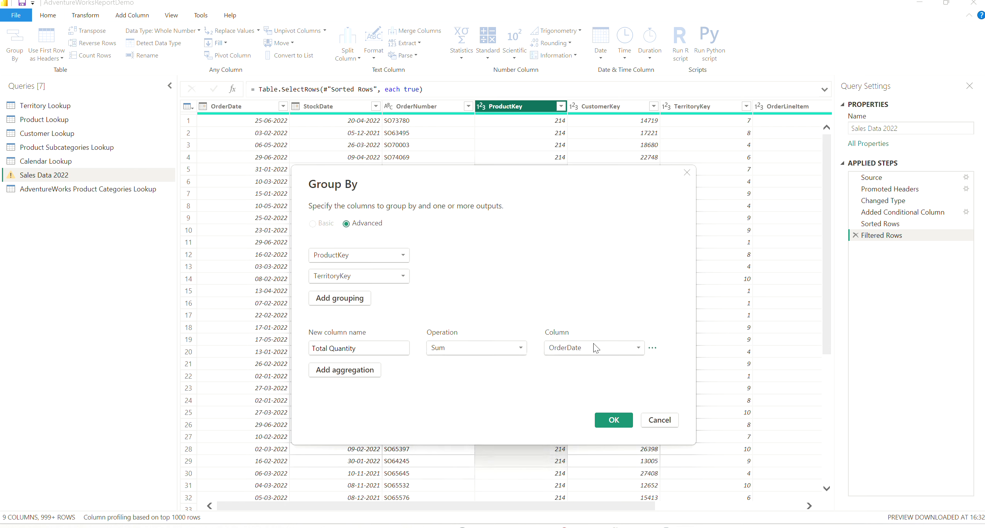
{"action": "left_click", "coordinate": [593, 348]}
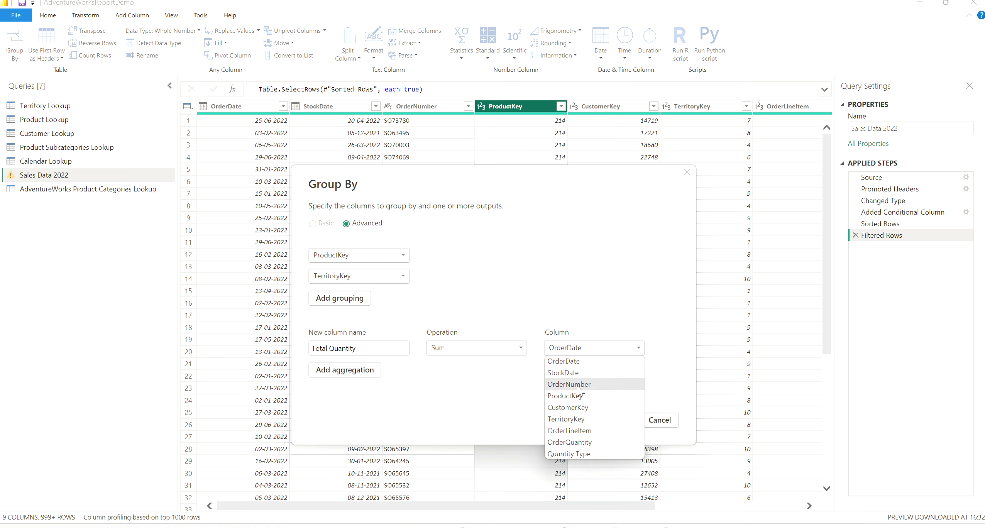
{"action": "left_click", "coordinate": [583, 442]}
{"action": "left_click", "coordinate": [613, 421]}
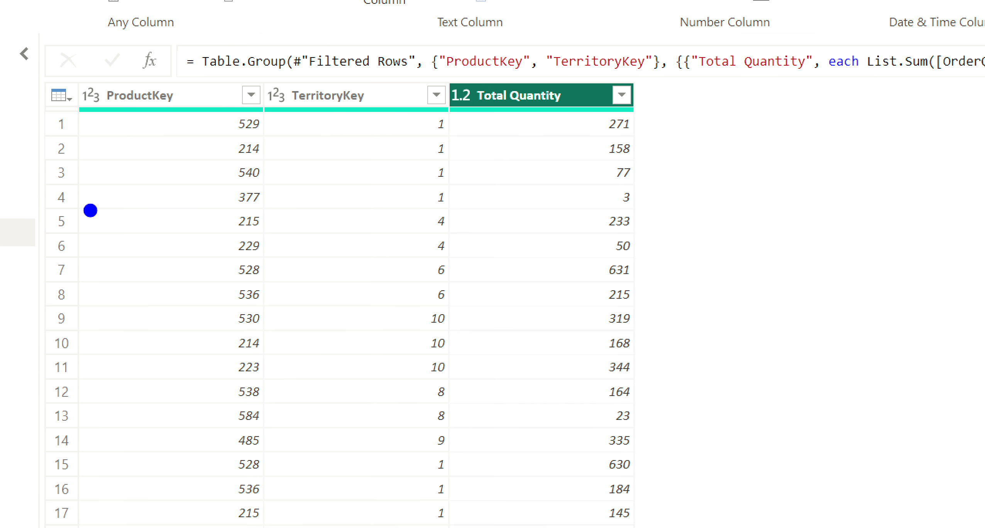
{"action": "left_click_drag", "start_coordinate": [90, 210], "coordinate": [656, 211]}
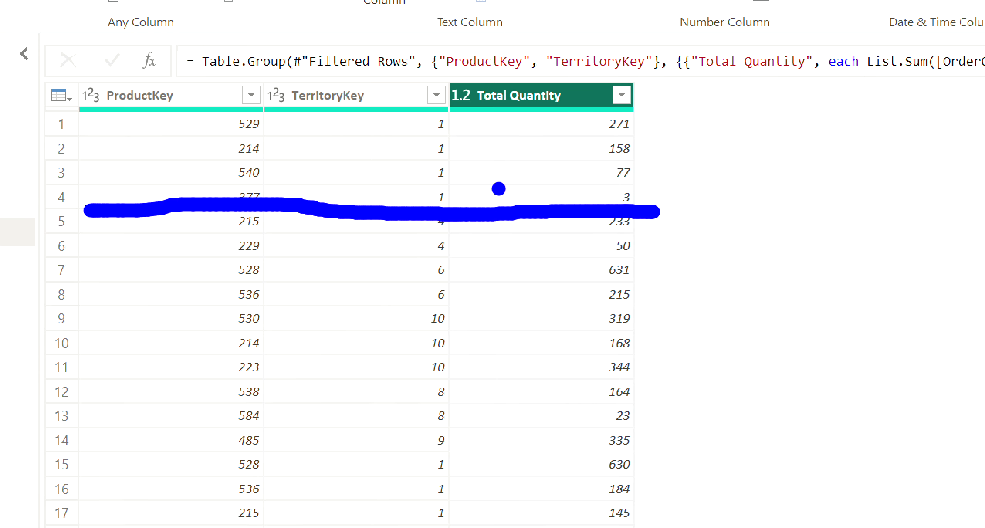
{"action": "left_click_drag", "start_coordinate": [192, 123], "coordinate": [219, 124]}
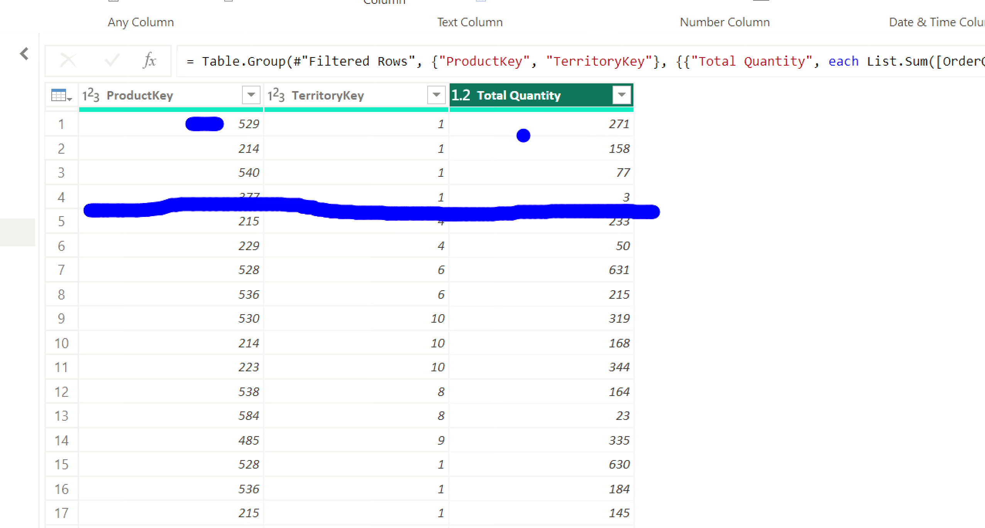
{"action": "left_click_drag", "start_coordinate": [373, 144], "coordinate": [394, 144]}
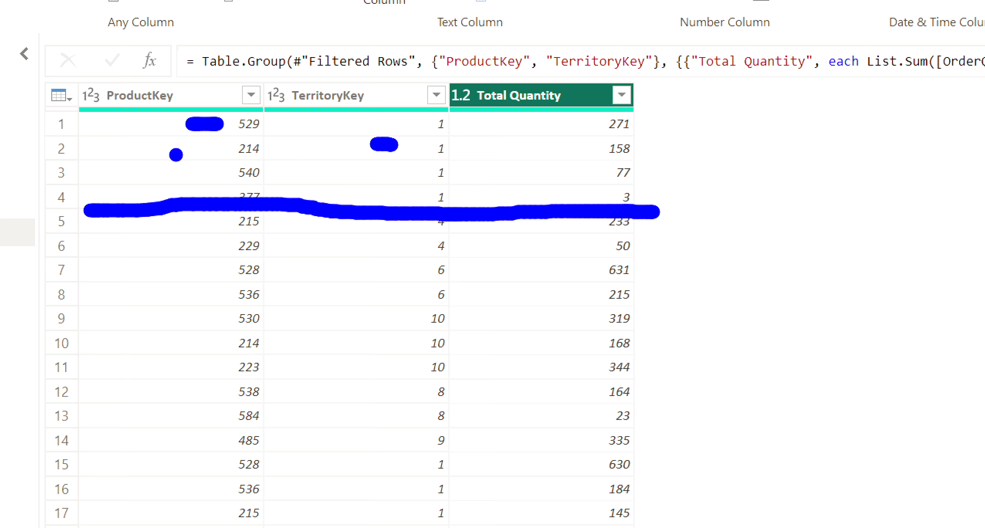
{"action": "left_click_drag", "start_coordinate": [178, 146], "coordinate": [201, 146]}
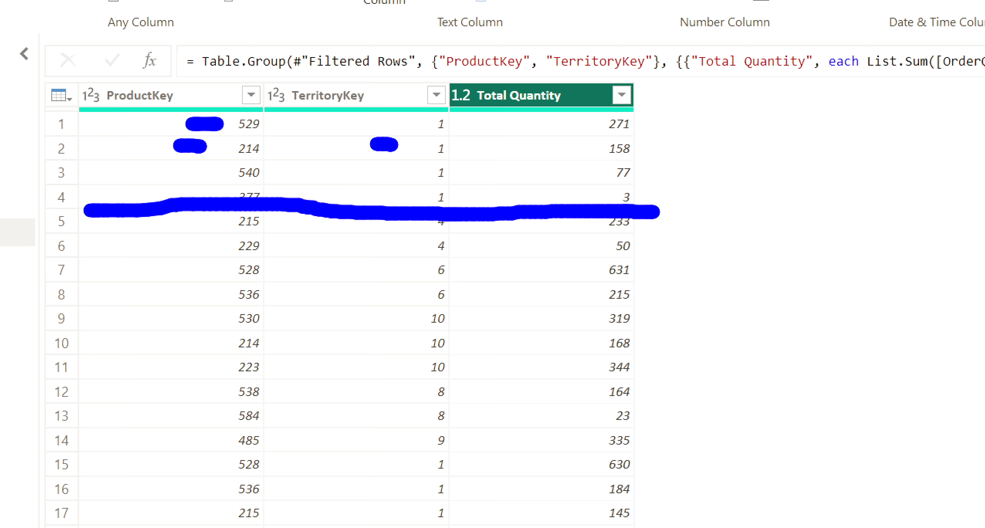
{"action": "left_click", "coordinate": [593, 152]}
{"action": "left_click_drag", "start_coordinate": [572, 179], "coordinate": [582, 179]}
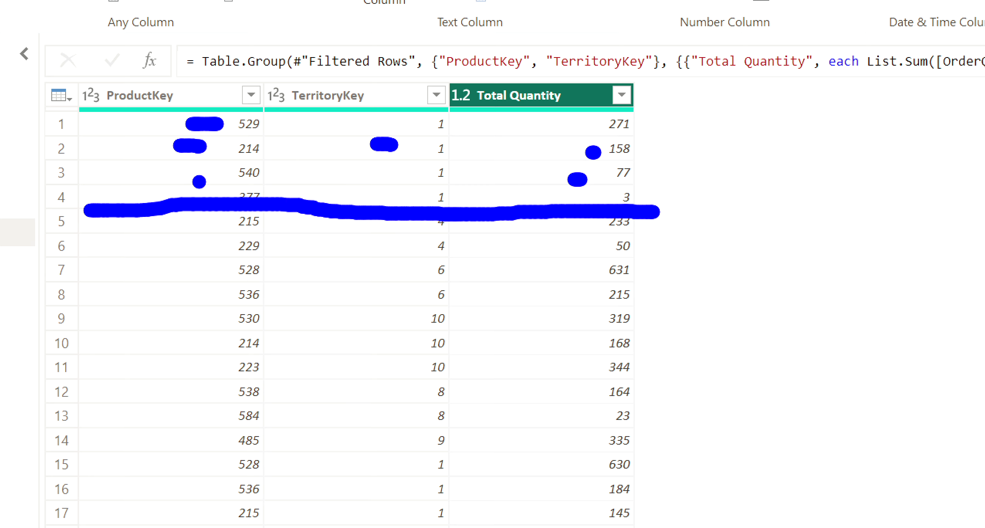
{"action": "left_click_drag", "start_coordinate": [185, 177], "coordinate": [213, 176]}
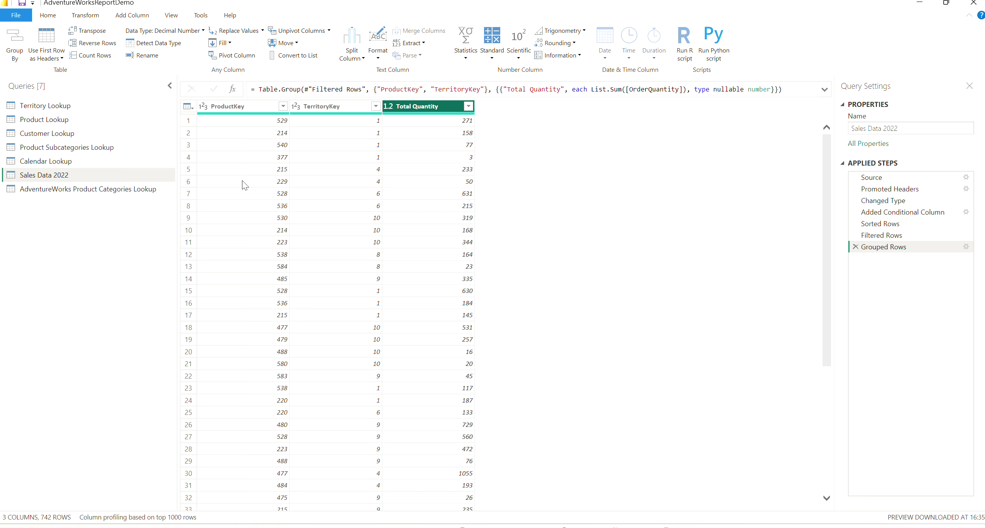
Step: Delete the Grouped Rows and Filtered Rows steps from the Sales Data 2022 query's applied steps
{"action": "left_click", "coordinate": [855, 247]}
{"action": "left_click", "coordinate": [855, 235]}
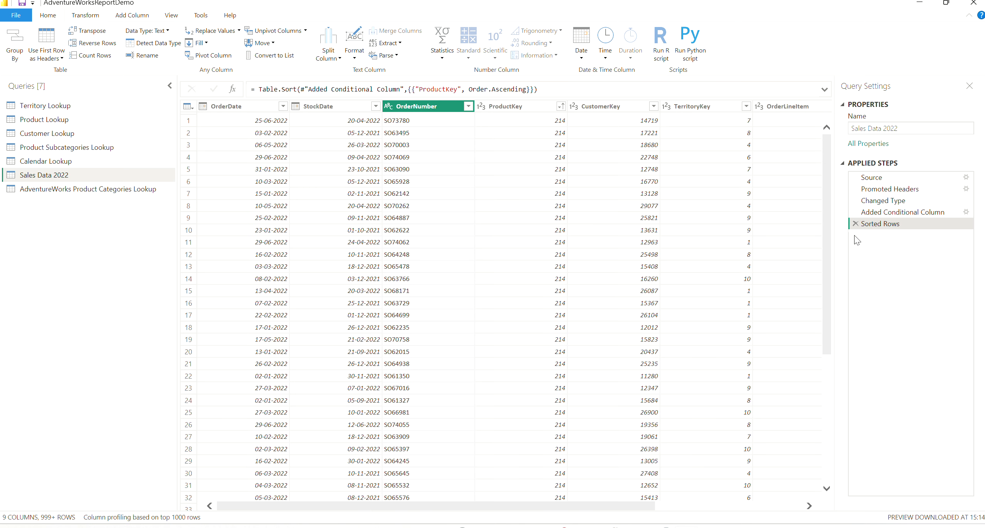